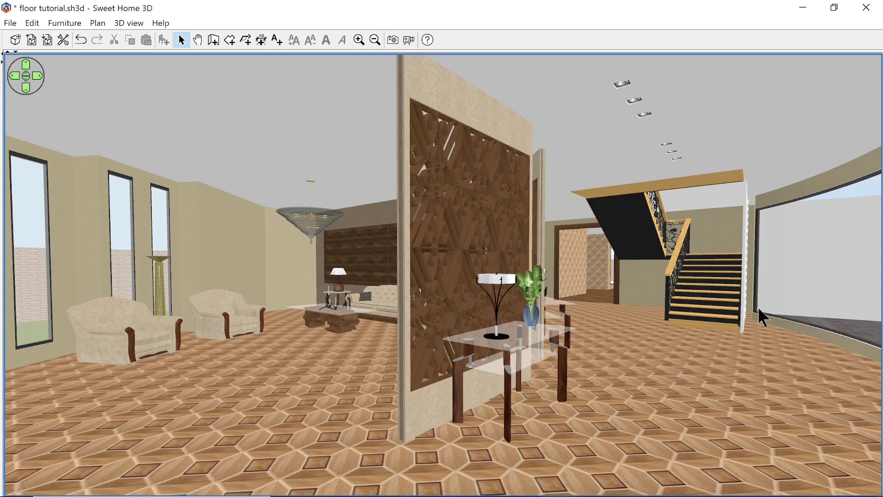
- Turn the 3D view toward the partition and walk the visitor toward the dining area and lamp table
{"action": "left_click_drag", "start_coordinate": [766, 301], "coordinate": [752, 321]}
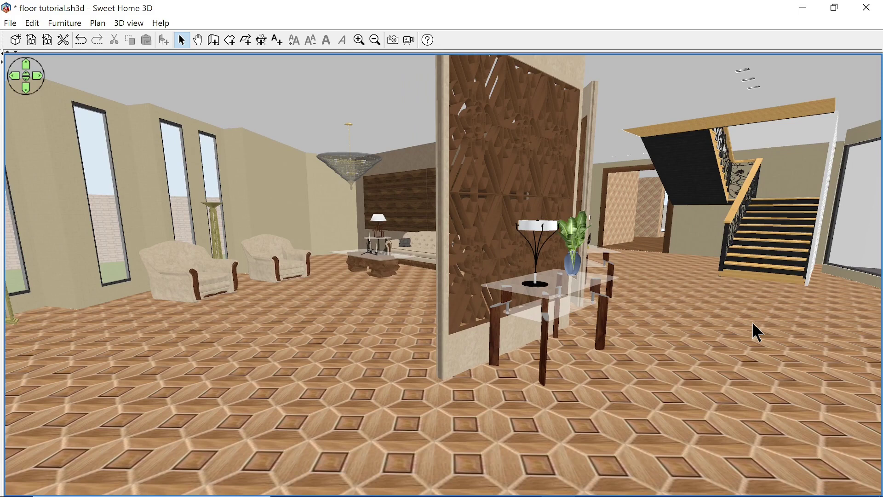
{"action": "left_click_drag", "start_coordinate": [752, 321], "coordinate": [560, 350]}
{"action": "key", "text": "Up"}
{"action": "key", "text": "Down"}
{"action": "key", "text": "Left"}
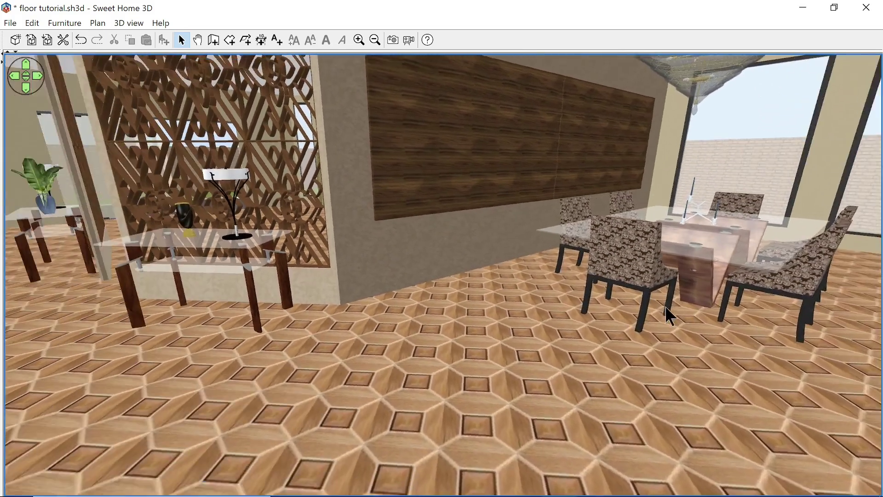
{"action": "key", "text": "Left"}
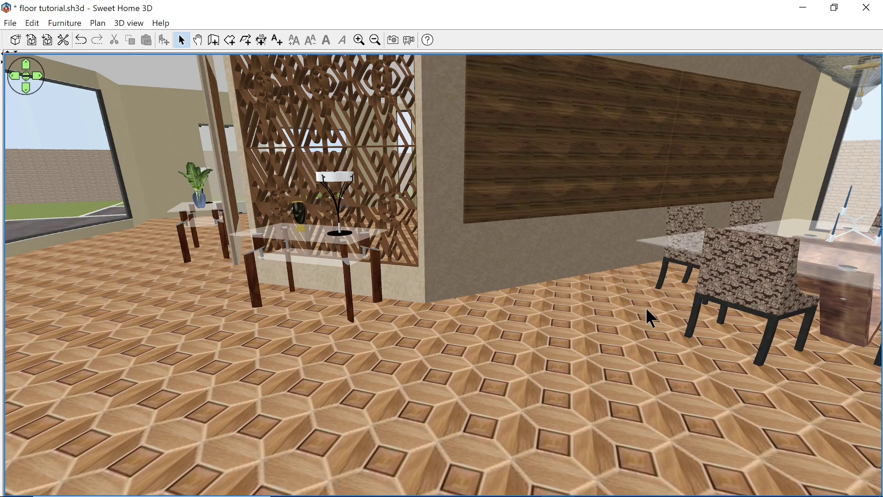
- Set the virtual visitor's eye elevation to 5'5" and edit the new walls thickness preference
{"action": "right_click", "coordinate": [448, 196]}
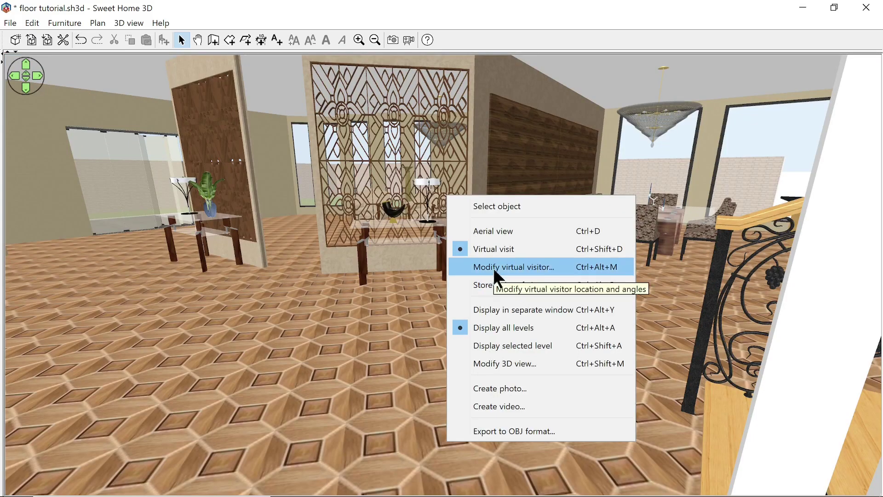
{"action": "left_click", "coordinate": [493, 267]}
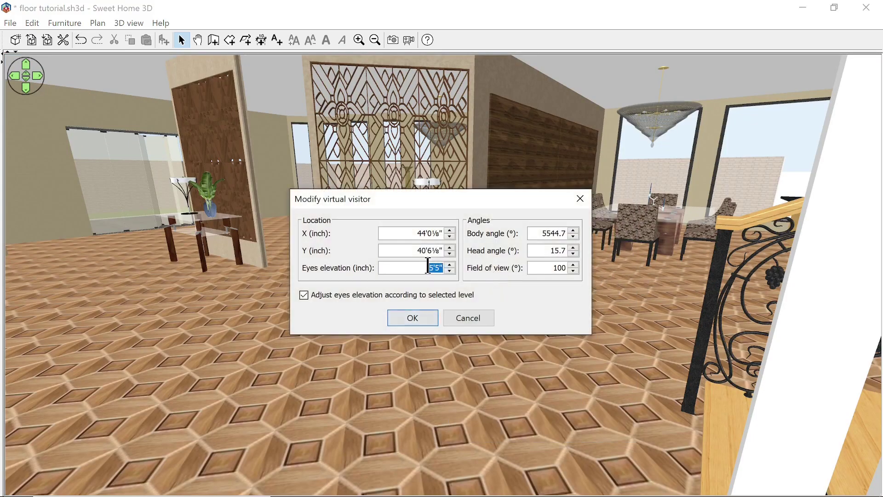
{"action": "type", "text": "5'5"}
{"action": "key", "text": "Return"}
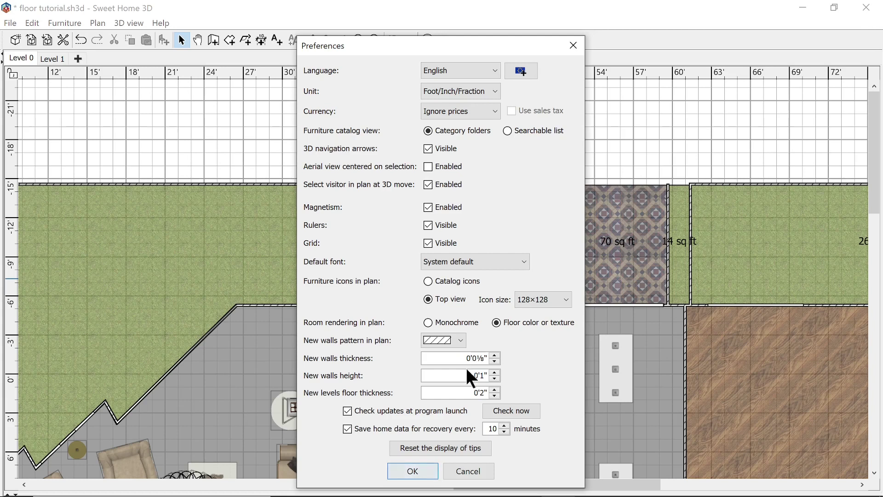
{"action": "left_click", "coordinate": [494, 361]}
{"action": "left_click", "coordinate": [495, 356]}
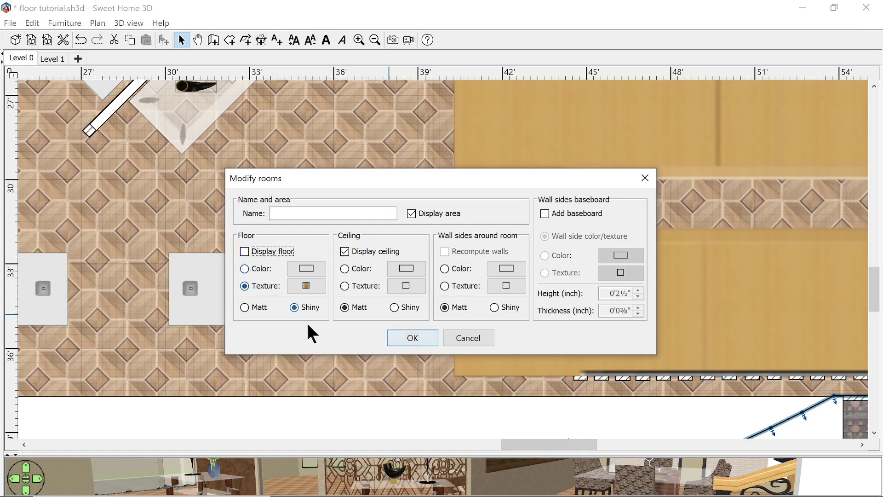
- Confirm the living and dining room with Display floor unchecked and Display ceiling kept on
{"action": "left_click", "coordinate": [416, 343]}
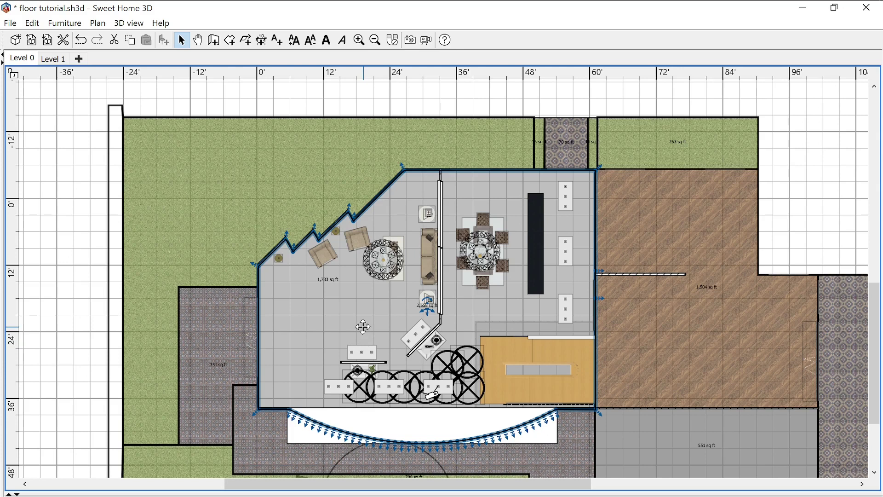
- Nudge the living room, its walls and curved front wall upward, then drag them into place
{"action": "key", "text": "Up"}
{"action": "key", "text": "Up"}
{"action": "key", "text": "Up"}
{"action": "key", "text": "Up"}
{"action": "key", "text": "Up"}
{"action": "key", "text": "Up"}
{"action": "key", "text": "Up"}
{"action": "key", "text": "Up"}
{"action": "key", "text": "Up"}
{"action": "key", "text": "Up"}
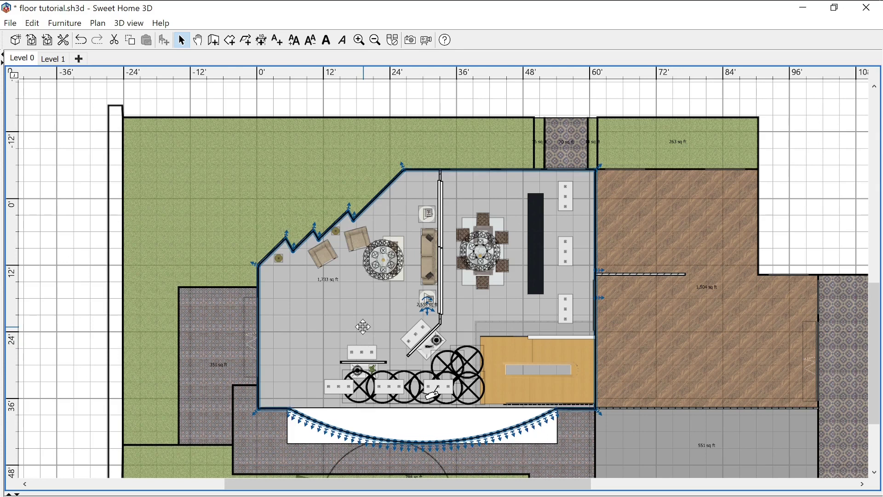
{"action": "key", "text": "Up"}
{"action": "key", "text": "Up"}
{"action": "key", "text": "Up"}
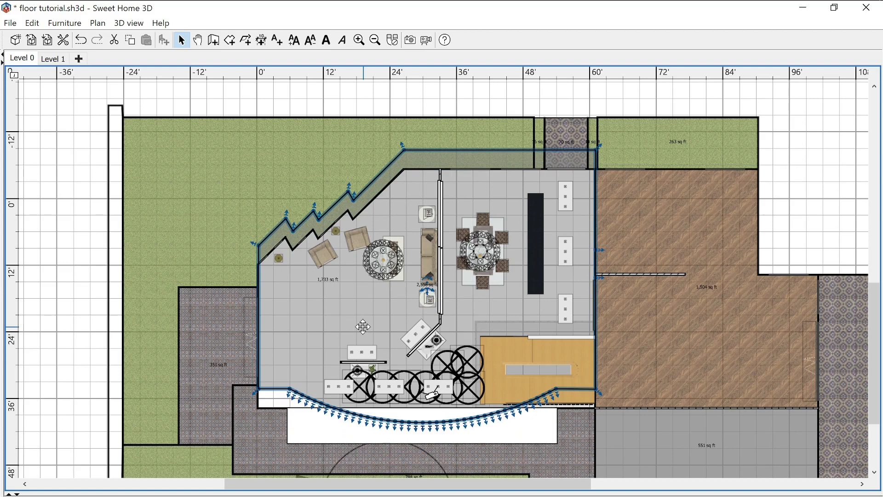
{"action": "double_click", "coordinate": [356, 326]}
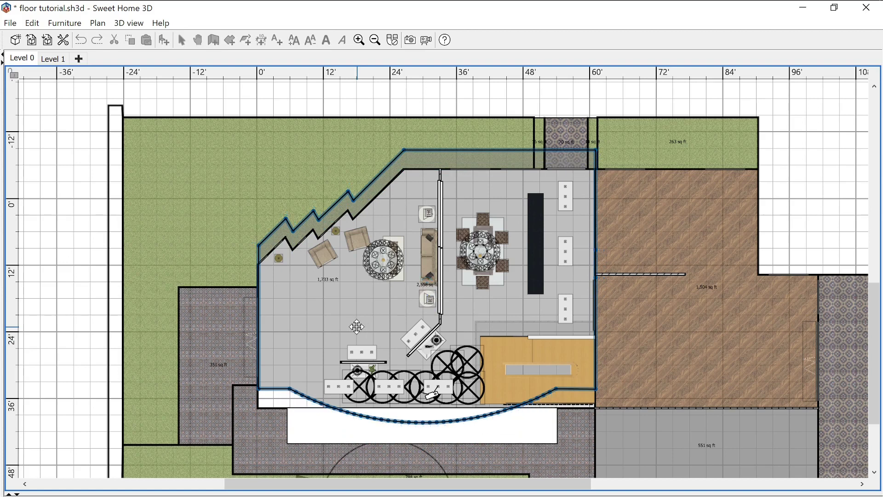
{"action": "left_click_drag", "start_coordinate": [356, 326], "coordinate": [351, 276]}
{"action": "scroll", "coordinate": [351, 327], "scroll_direction": "up", "scroll_amount": 5}
{"action": "scroll", "coordinate": [351, 305], "scroll_direction": "up", "scroll_amount": 3}
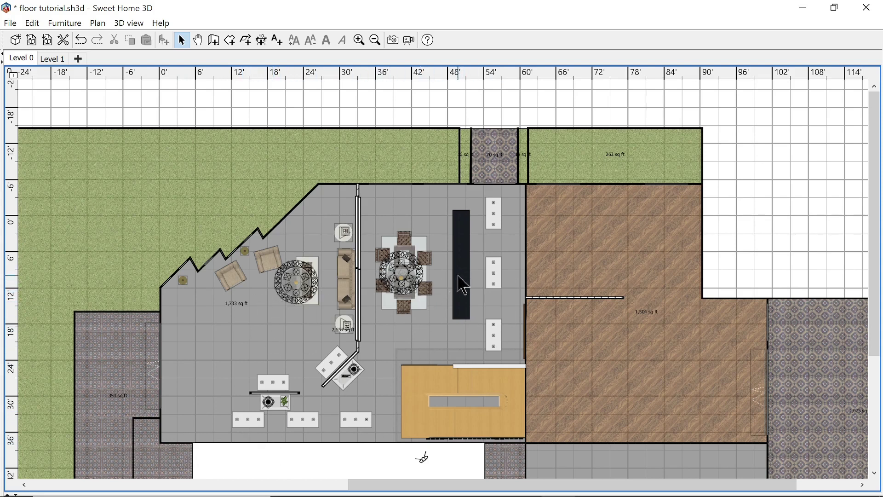
- Draw thin walls from the top wall down past the counter, angling left to the partition's end
{"action": "scroll", "coordinate": [440, 285], "scroll_direction": "up", "scroll_amount": 2, "text": "ctrl"}
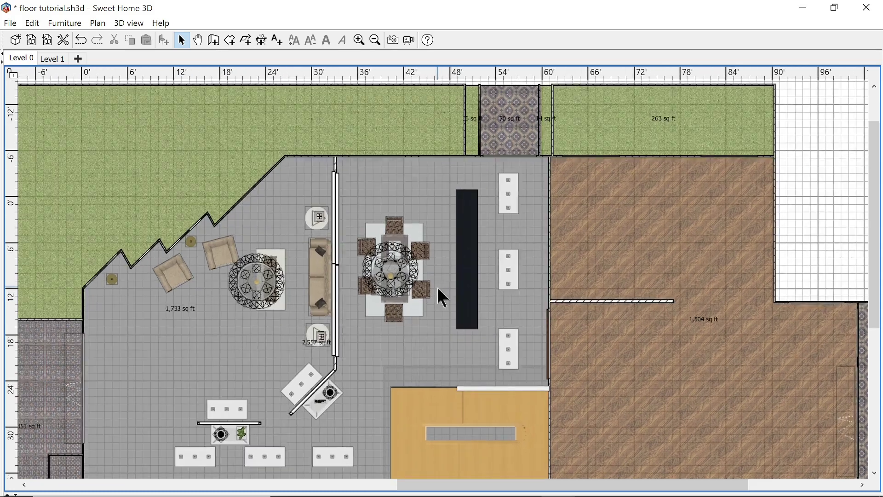
{"action": "key", "text": "ctrl+shift+w"}
{"action": "scroll", "coordinate": [437, 295], "scroll_direction": "up", "scroll_amount": 1}
{"action": "left_click", "coordinate": [479, 213]}
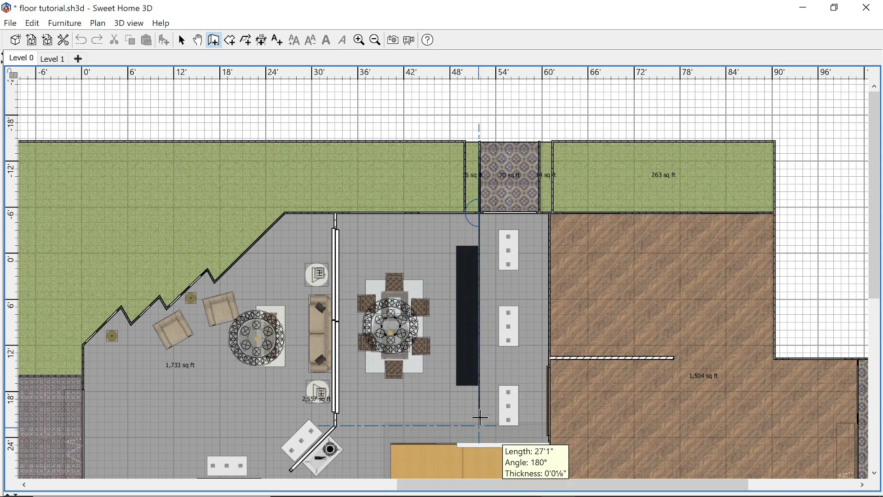
{"action": "left_click", "coordinate": [480, 404]}
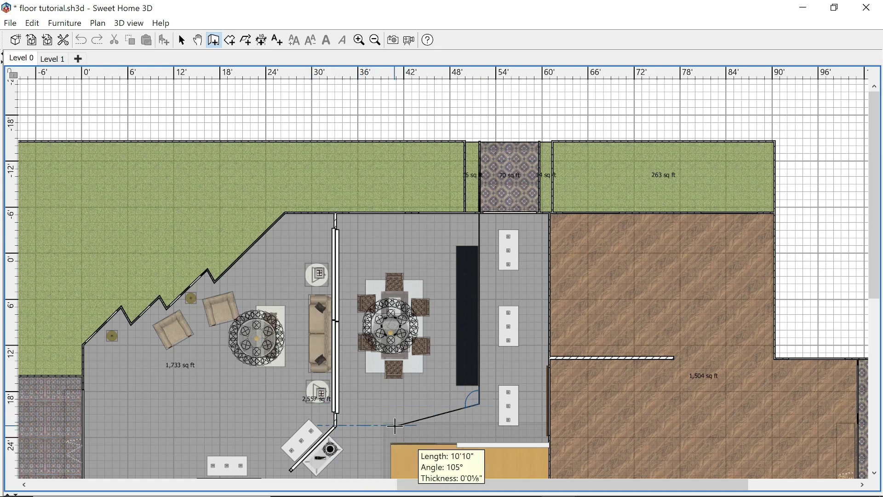
{"action": "left_click", "coordinate": [398, 425]}
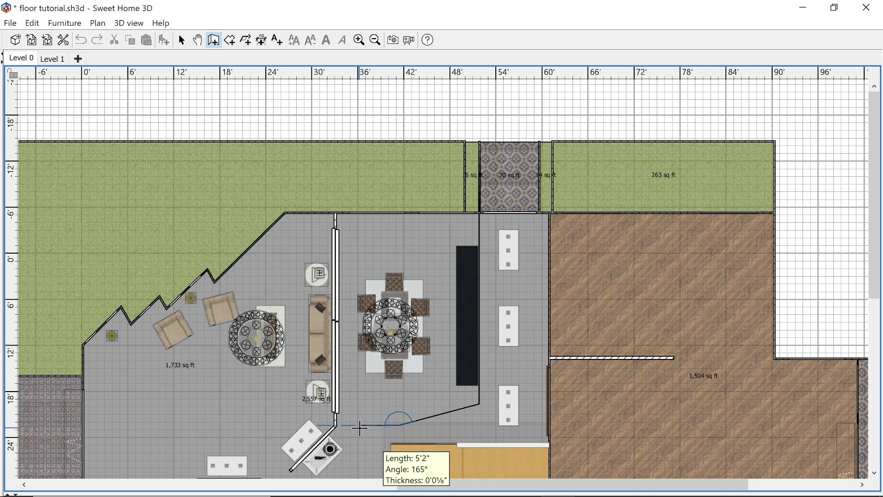
{"action": "double_click", "coordinate": [336, 425]}
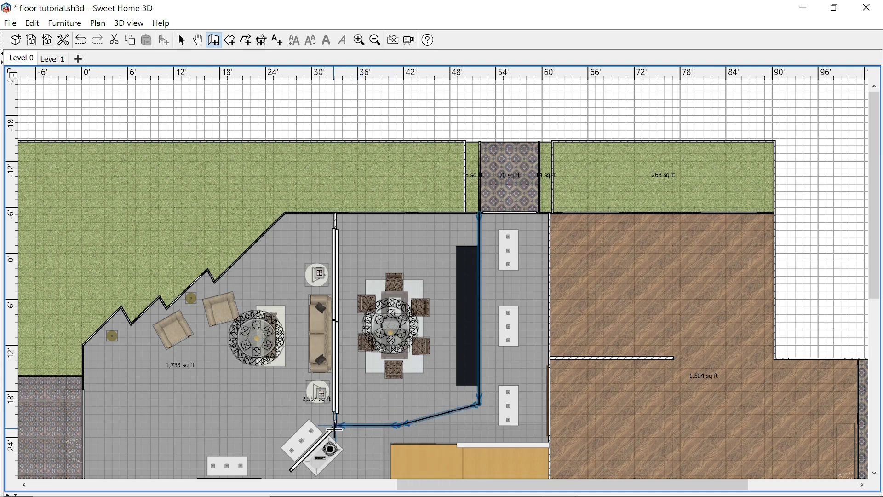
{"action": "scroll", "coordinate": [320, 363], "scroll_direction": "down", "scroll_amount": 5}
{"action": "scroll", "coordinate": [320, 363], "scroll_direction": "up", "scroll_amount": 4, "text": "ctrl"}
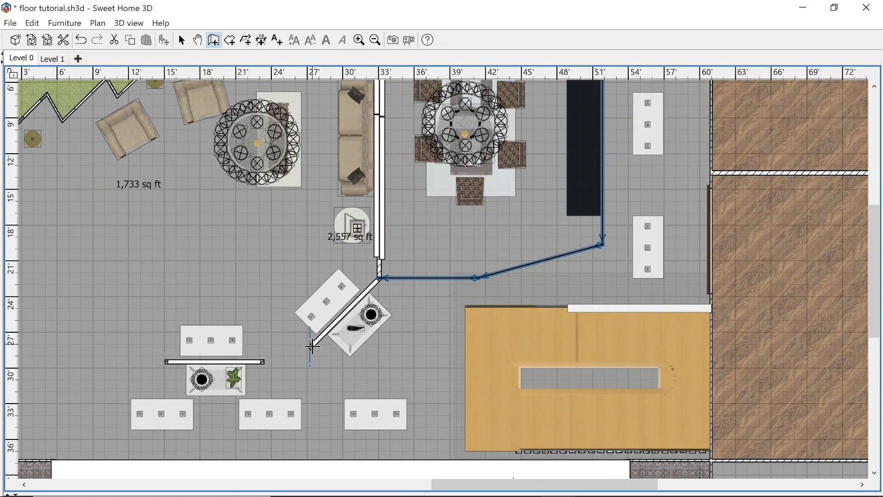
{"action": "left_click", "coordinate": [311, 348]}
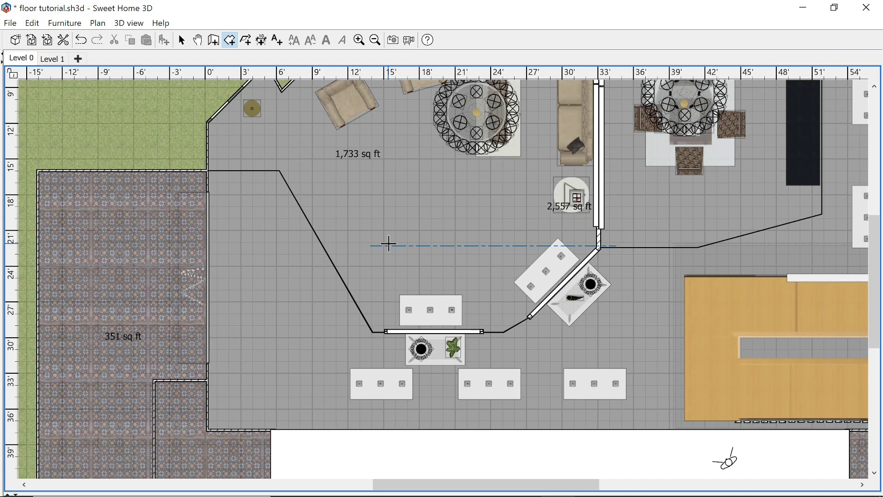
- Create a 724 sq ft room in the wall-enclosed area and a second room beside it
{"action": "double_click", "coordinate": [388, 244]}
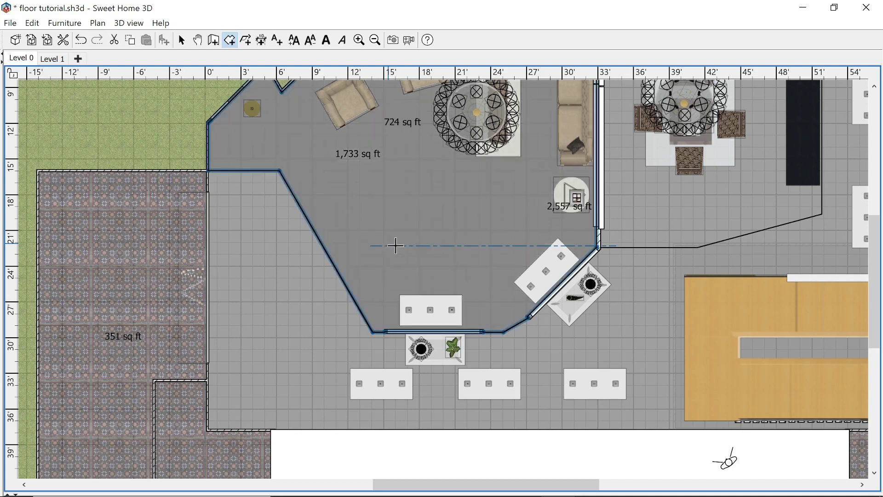
{"action": "scroll", "coordinate": [395, 246], "scroll_direction": "up", "scroll_amount": 3}
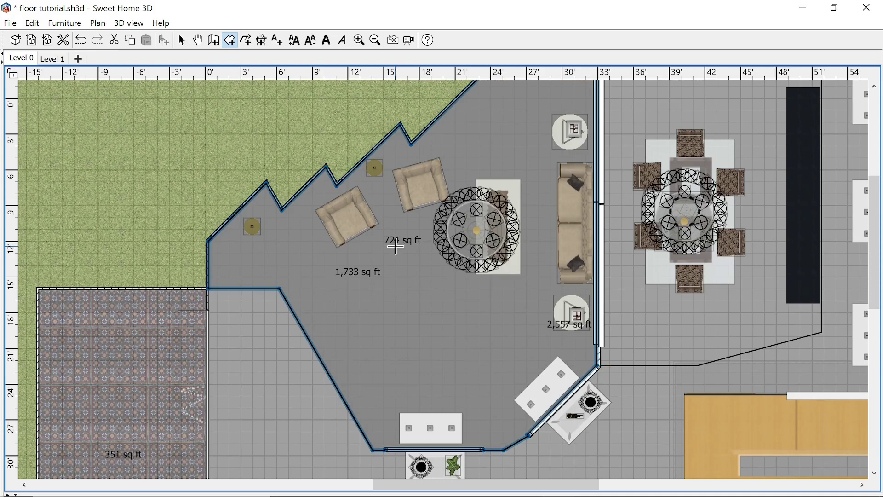
{"action": "scroll", "coordinate": [313, 346], "scroll_direction": "up", "scroll_amount": 3, "text": "ctrl"}
{"action": "double_click", "coordinate": [313, 346]}
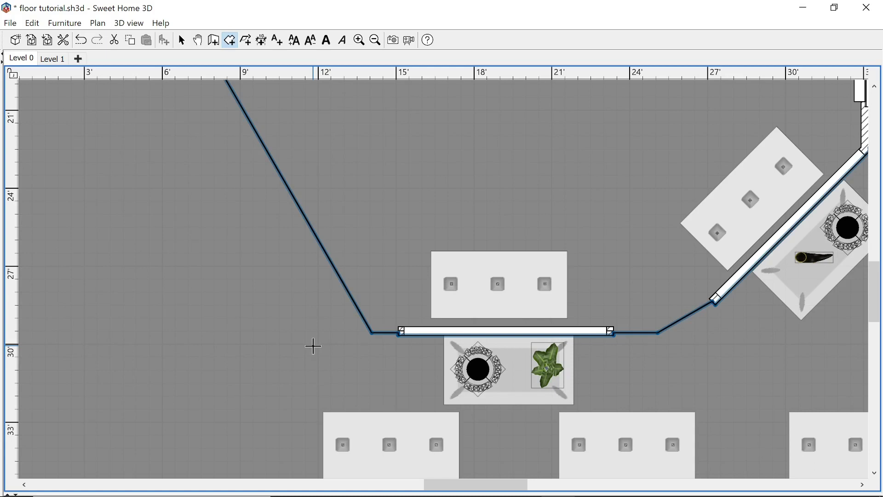
- Select the horizontal wall, the diagonal wall and the short horizontal wall joined to it
{"action": "key", "text": "Escape"}
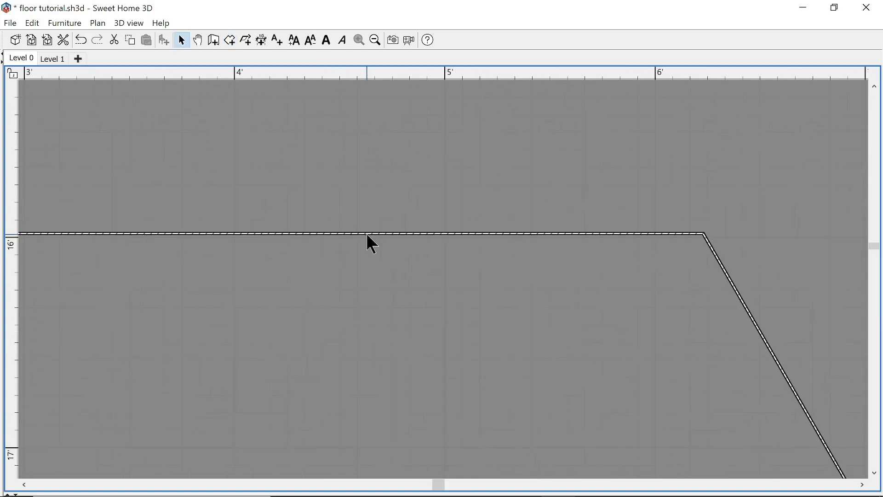
{"action": "left_click", "coordinate": [366, 233]}
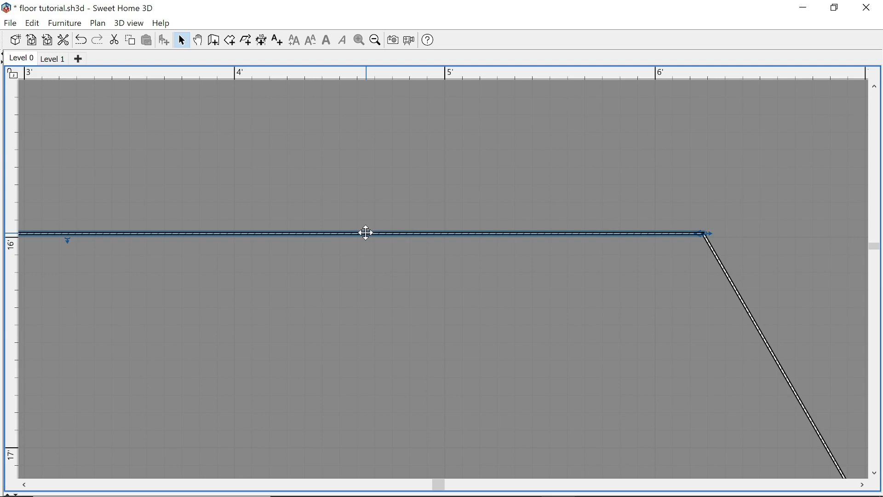
{"action": "scroll", "coordinate": [367, 233], "scroll_direction": "down", "scroll_amount": 5, "text": "ctrl"}
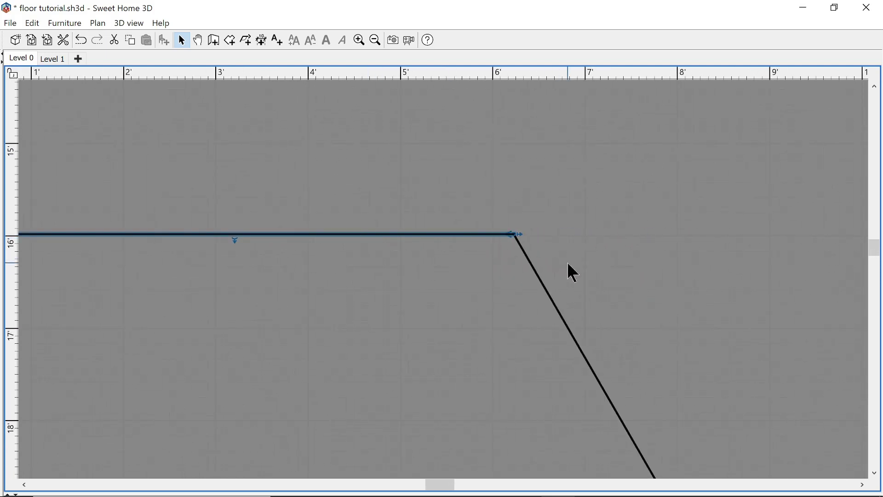
{"action": "left_click", "coordinate": [543, 284], "text": "shift"}
{"action": "scroll", "coordinate": [544, 284], "scroll_direction": "down", "scroll_amount": 8}
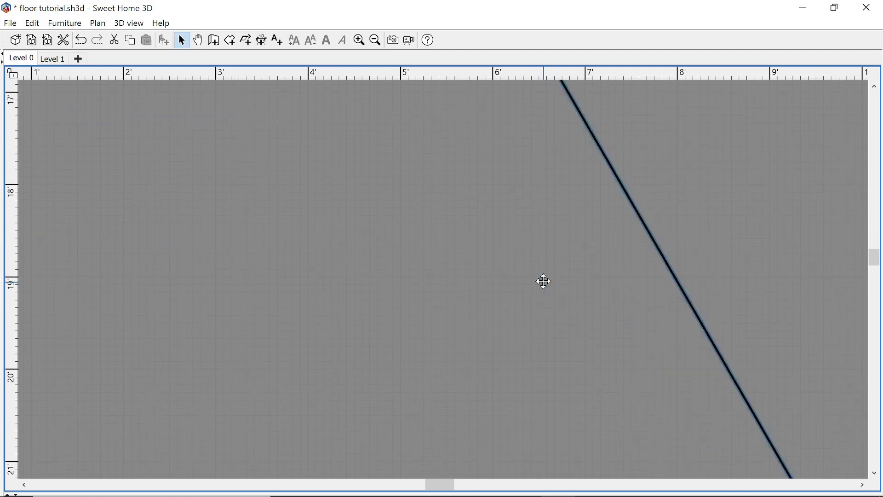
{"action": "scroll", "coordinate": [542, 283], "scroll_direction": "right", "scroll_amount": 10}
{"action": "scroll", "coordinate": [542, 282], "scroll_direction": "down", "scroll_amount": 6}
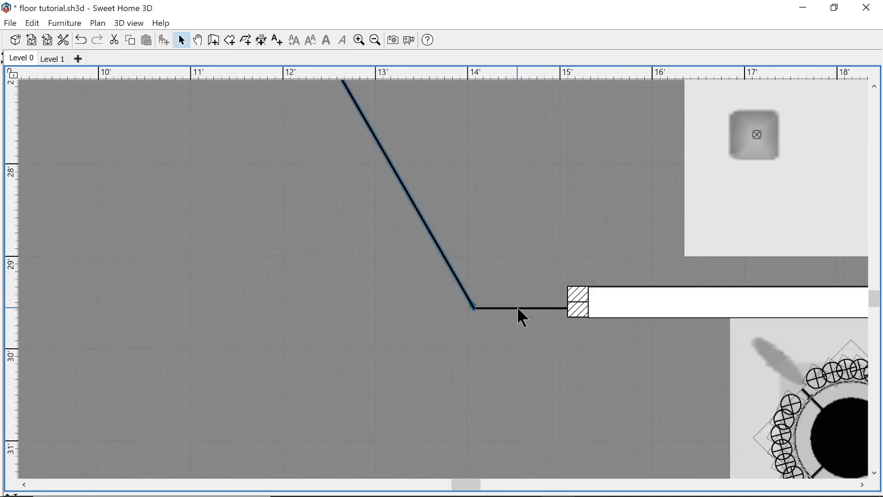
{"action": "left_click", "coordinate": [518, 307], "text": "shift"}
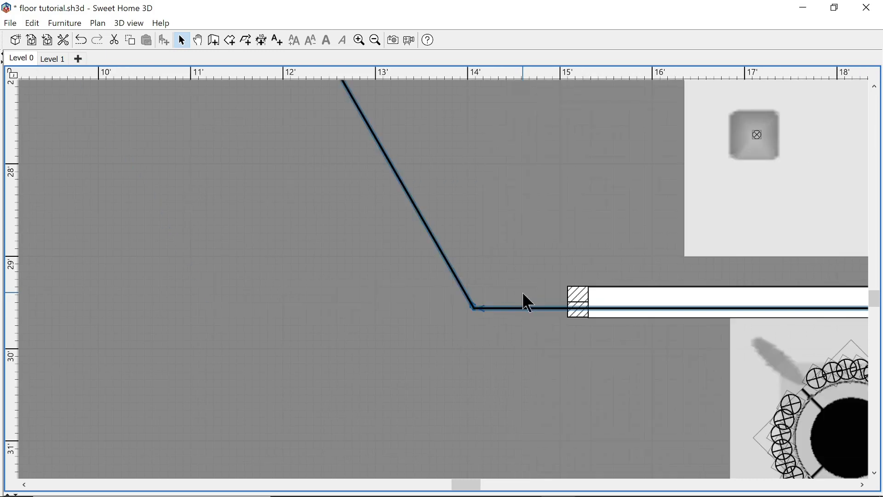
{"action": "scroll", "coordinate": [523, 294], "scroll_direction": "down", "scroll_amount": 2}
{"action": "scroll", "coordinate": [523, 294], "scroll_direction": "up", "scroll_amount": 2}
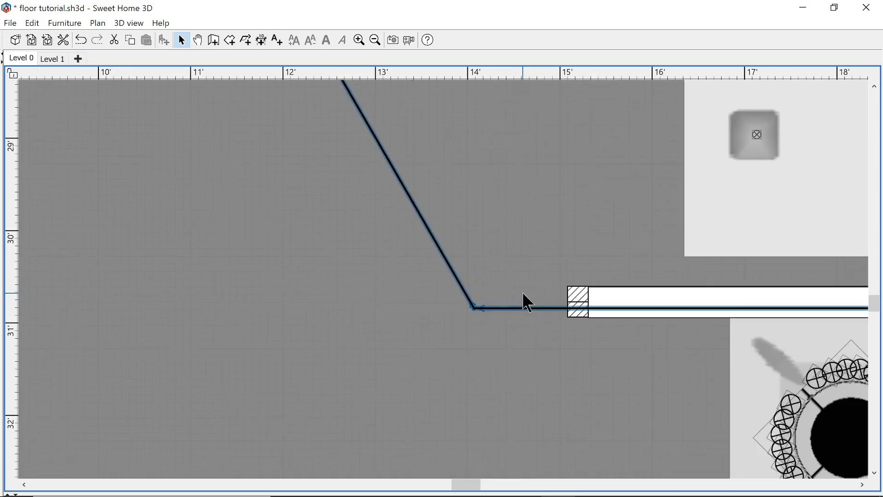
{"action": "scroll", "coordinate": [523, 294], "scroll_direction": "right", "scroll_amount": 3}
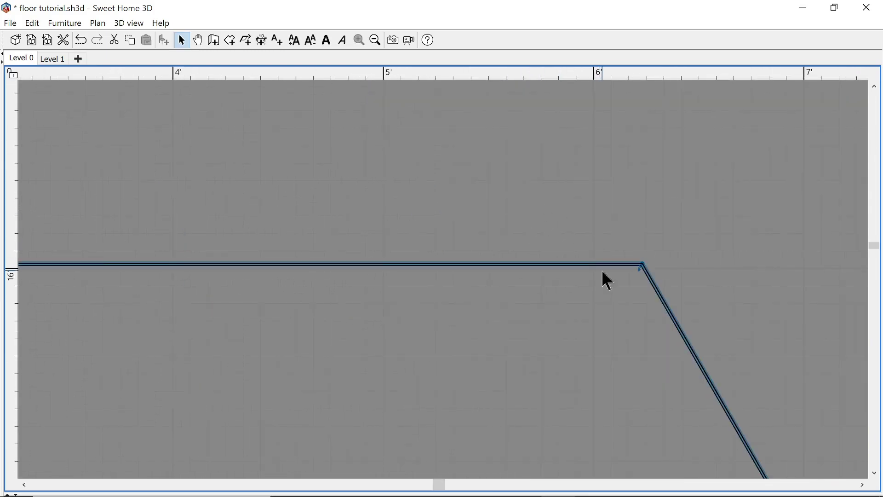
{"action": "left_click", "coordinate": [599, 265]}
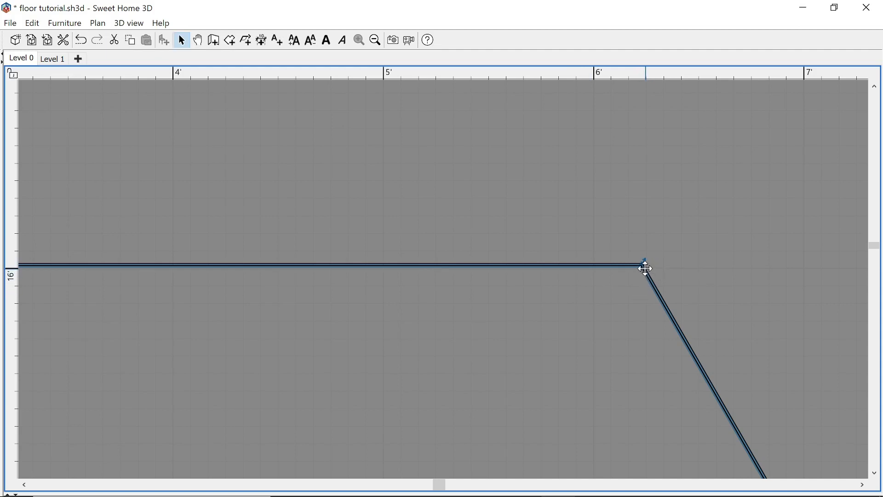
- Snap the room outline's end point and corner onto the wall junctions and finish editing
{"action": "left_click_drag", "start_coordinate": [643, 263], "coordinate": [643, 265]}
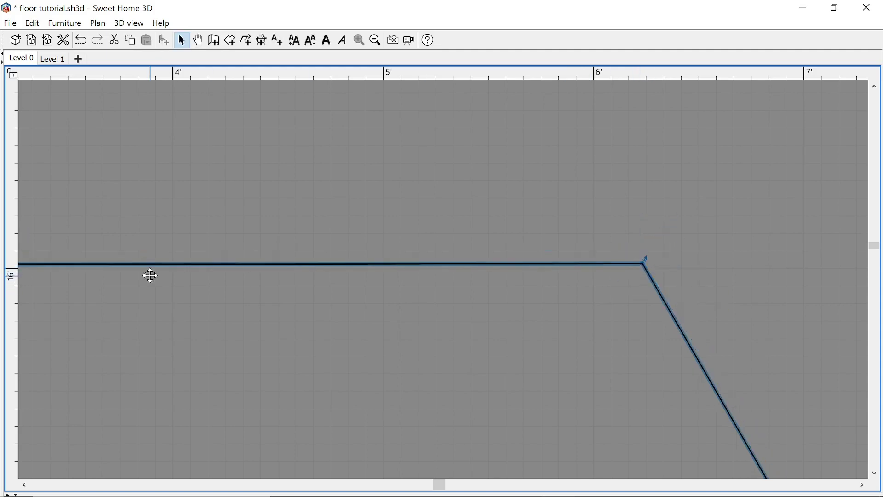
{"action": "scroll", "coordinate": [224, 275], "scroll_direction": "left", "scroll_amount": 5}
{"action": "scroll", "coordinate": [222, 275], "scroll_direction": "left", "scroll_amount": 3}
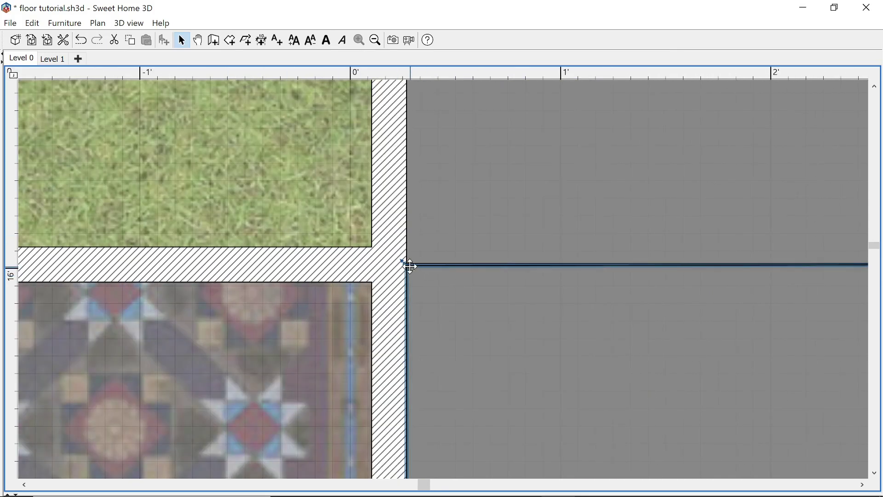
{"action": "left_click_drag", "start_coordinate": [408, 266], "coordinate": [408, 266]}
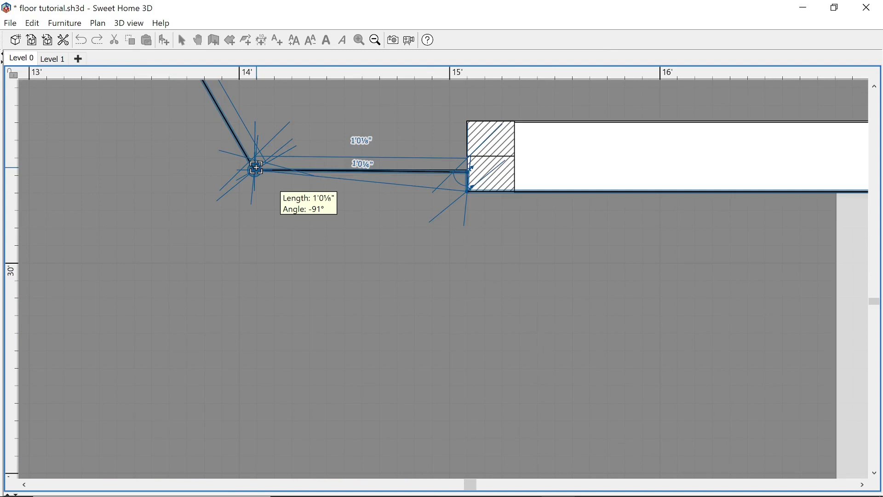
{"action": "double_click", "coordinate": [257, 168]}
{"action": "key", "text": "Escape"}
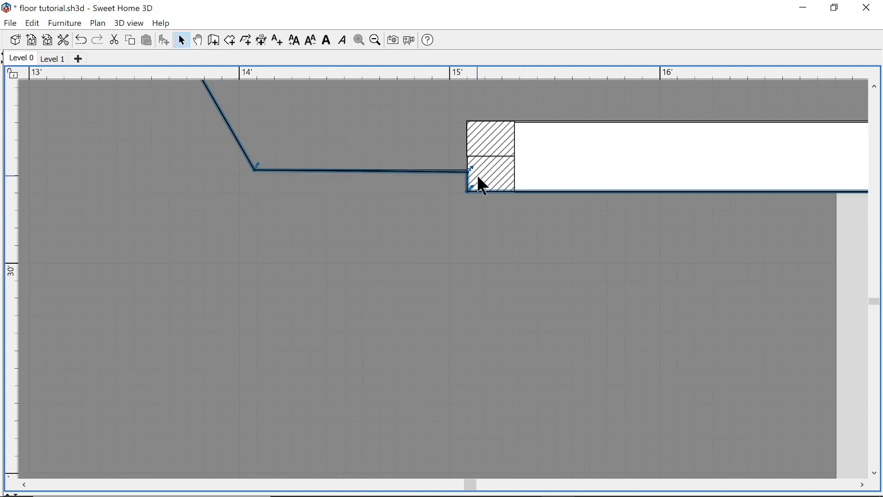
{"action": "scroll", "coordinate": [474, 182], "scroll_direction": "right", "scroll_amount": 5}
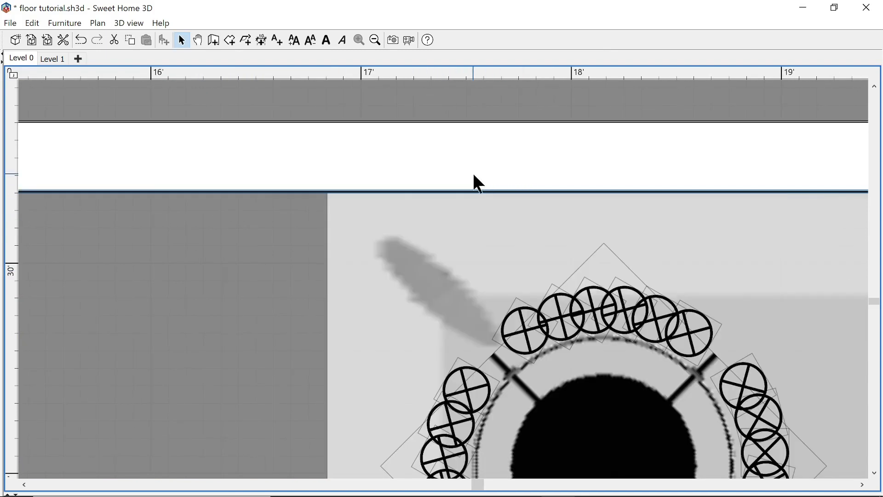
{"action": "scroll", "coordinate": [474, 175], "scroll_direction": "right", "scroll_amount": 10}
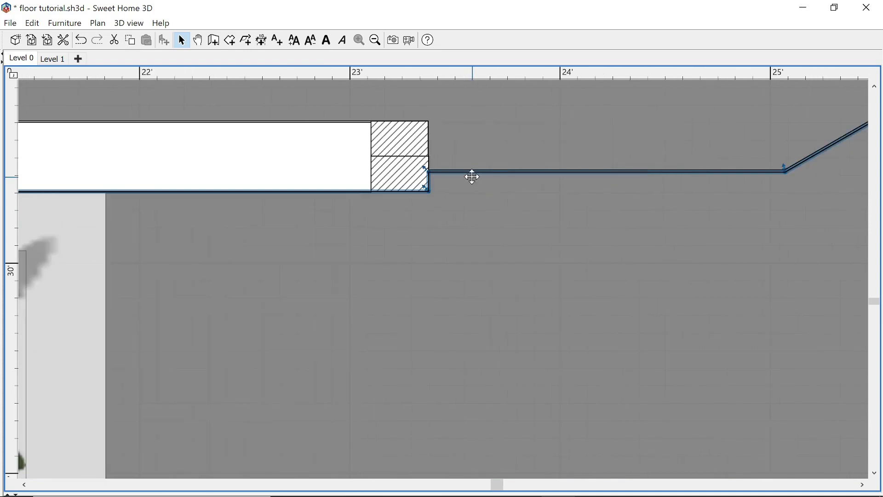
{"action": "scroll", "coordinate": [472, 177], "scroll_direction": "right", "scroll_amount": 3}
{"action": "scroll", "coordinate": [471, 176], "scroll_direction": "left", "scroll_amount": 5}
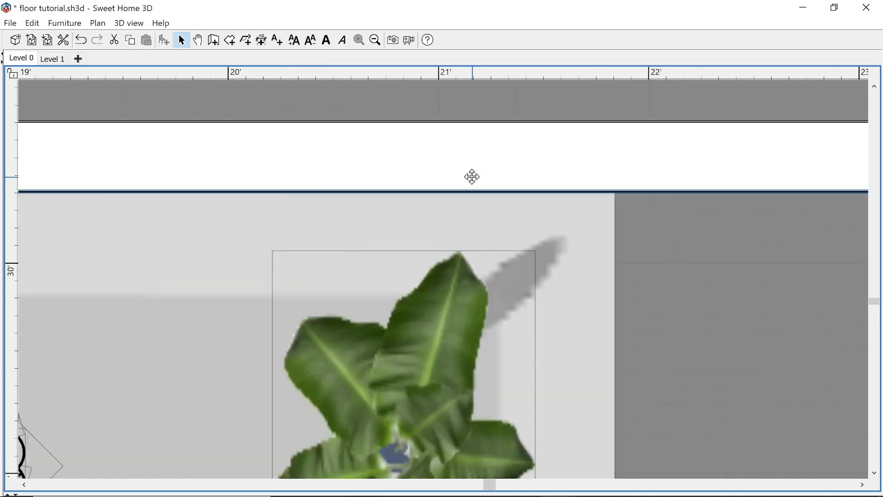
{"action": "scroll", "coordinate": [471, 179], "scroll_direction": "right", "scroll_amount": 2}
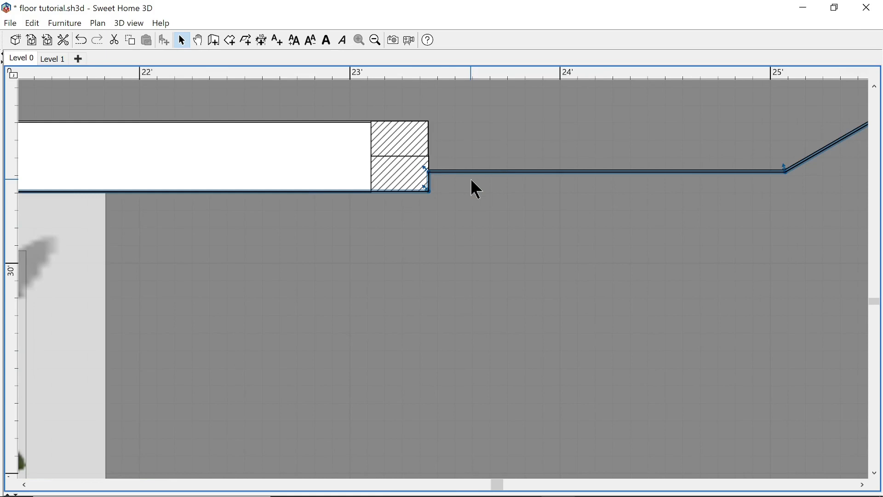
{"action": "scroll", "coordinate": [472, 180], "scroll_direction": "right", "scroll_amount": 2}
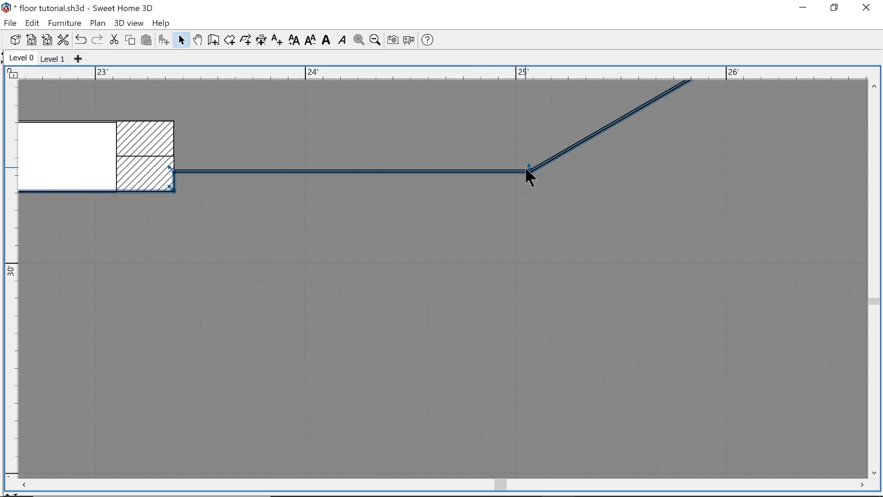
- Pull the corner into the wall junction and stretch the carpet room down to the walkway
{"action": "left_click_drag", "start_coordinate": [529, 170], "coordinate": [530, 167]}
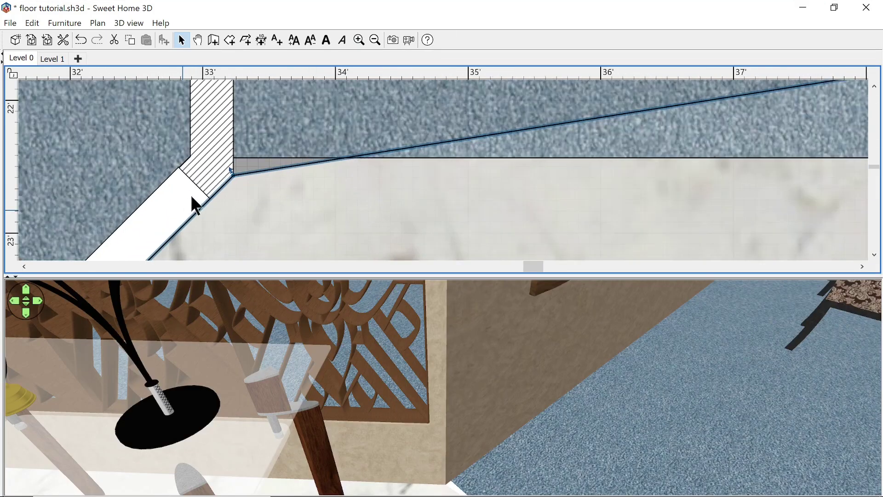
{"action": "scroll", "coordinate": [191, 194], "scroll_direction": "up", "scroll_amount": 1, "text": "ctrl"}
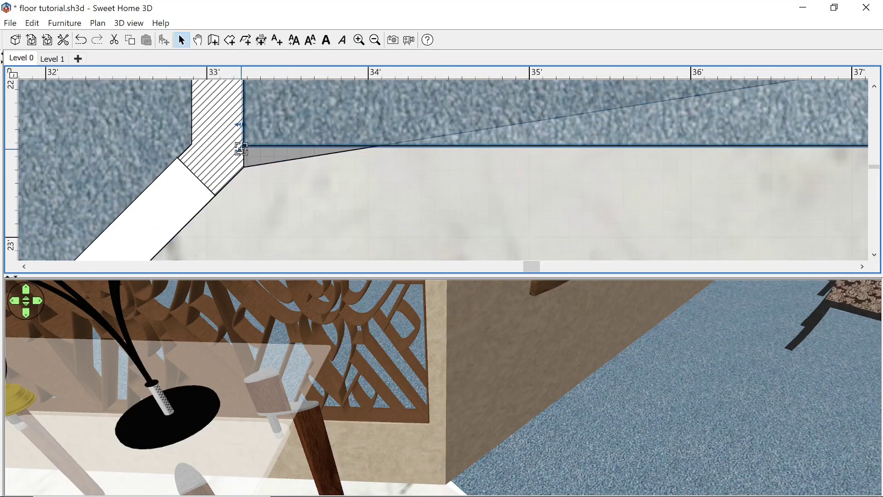
{"action": "left_click_drag", "start_coordinate": [244, 145], "coordinate": [245, 168]}
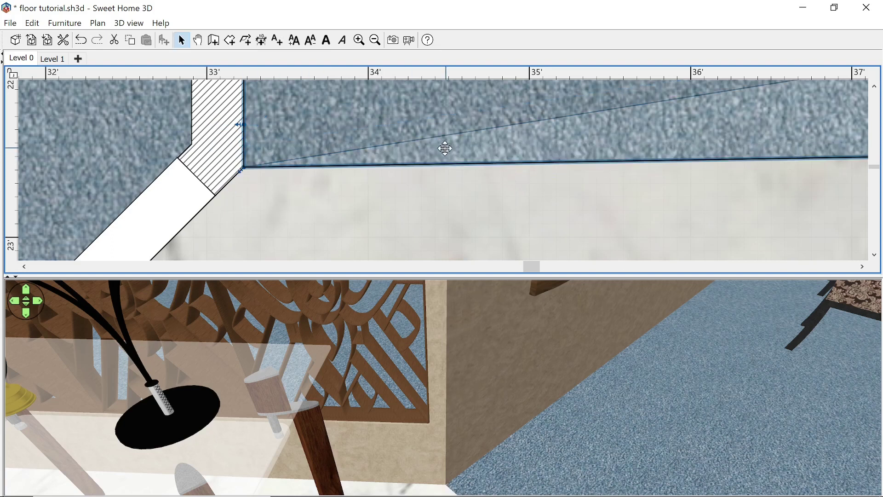
{"action": "scroll", "coordinate": [415, 175], "scroll_direction": "right", "scroll_amount": 3}
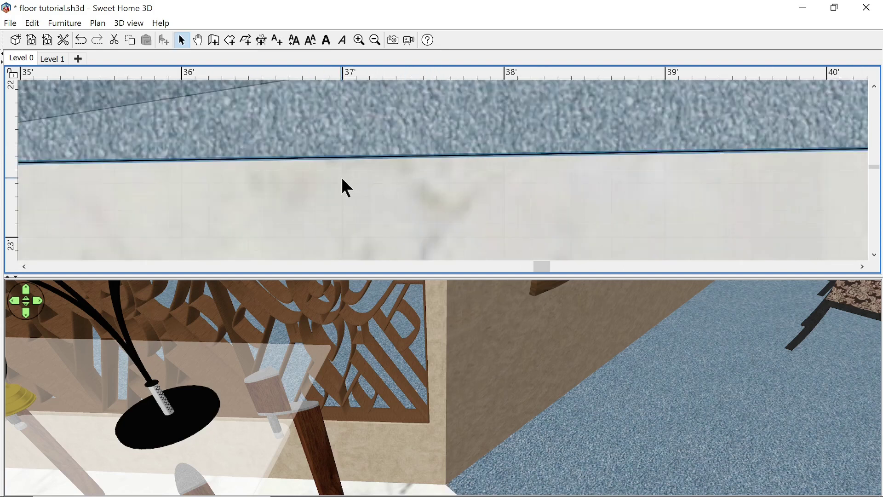
{"action": "scroll", "coordinate": [341, 180], "scroll_direction": "up", "scroll_amount": 1}
{"action": "scroll", "coordinate": [341, 179], "scroll_direction": "down", "scroll_amount": 3, "text": "ctrl"}
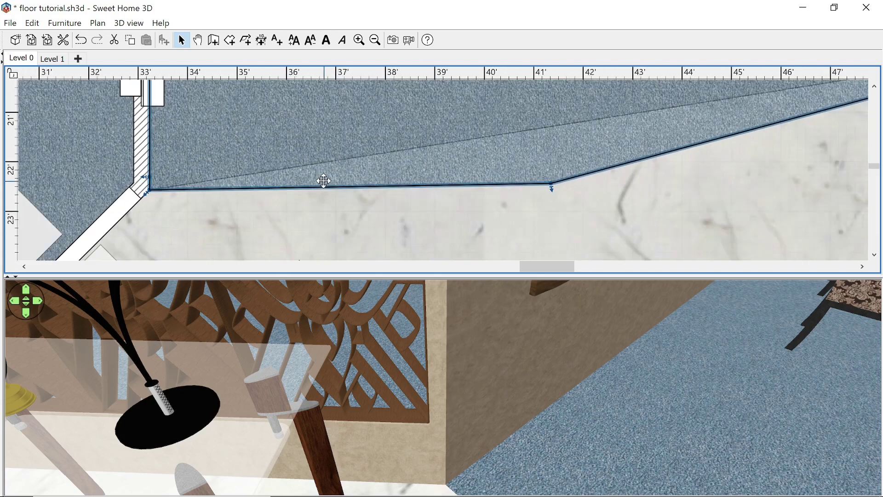
{"action": "left_click", "coordinate": [449, 239]}
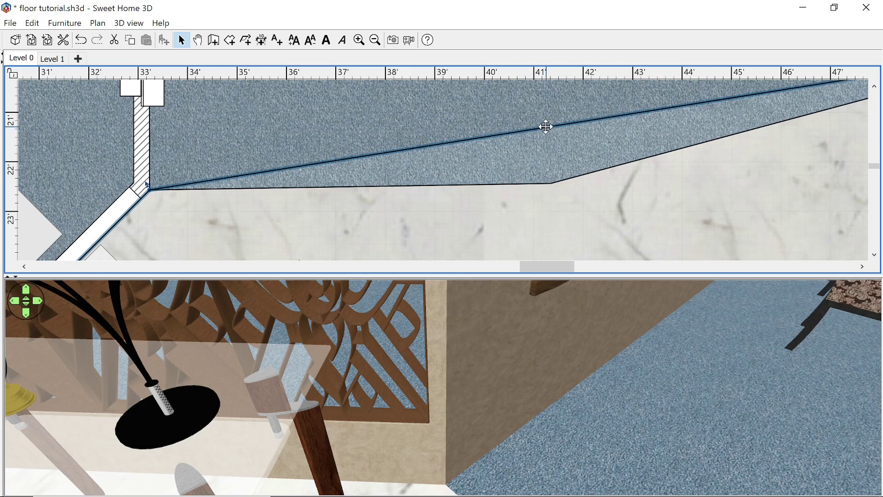
- Add a point to the carpet room's edge and drag it down onto the walkway bend
{"action": "right_click", "coordinate": [546, 130]}
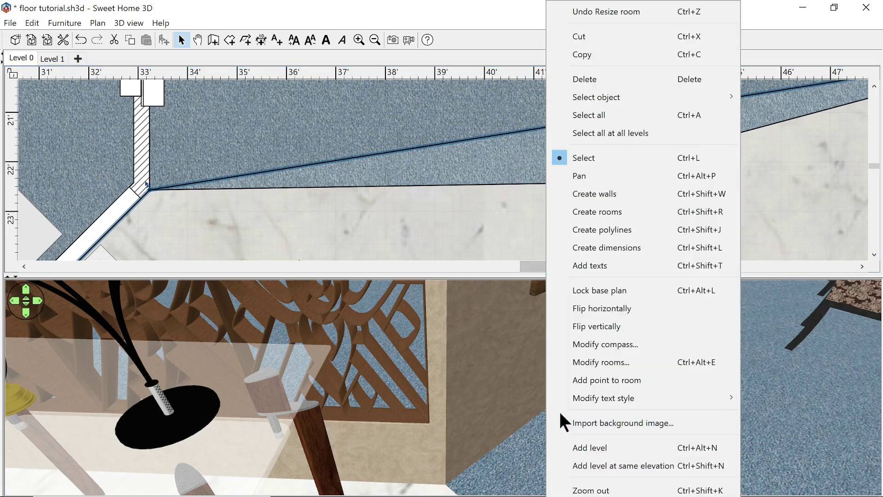
{"action": "left_click", "coordinate": [569, 380]}
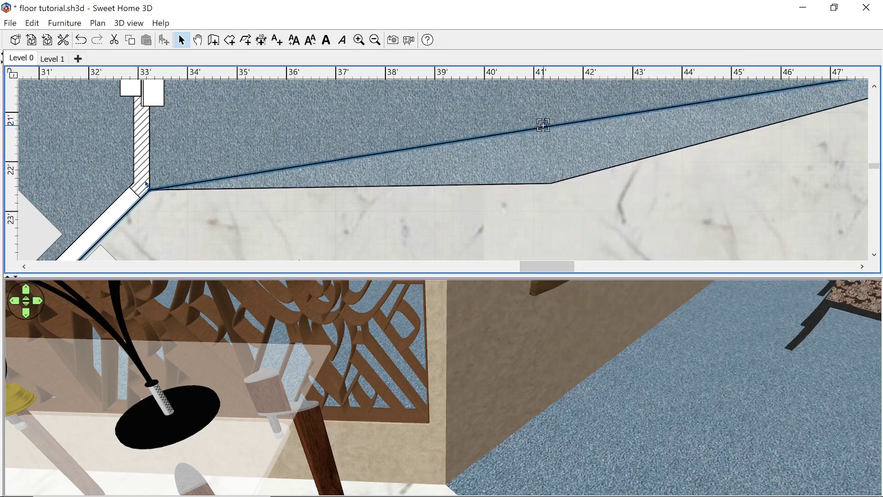
{"action": "left_click_drag", "start_coordinate": [545, 124], "coordinate": [547, 202]}
{"action": "scroll", "coordinate": [554, 177], "scroll_direction": "up", "scroll_amount": 5, "text": "ctrl"}
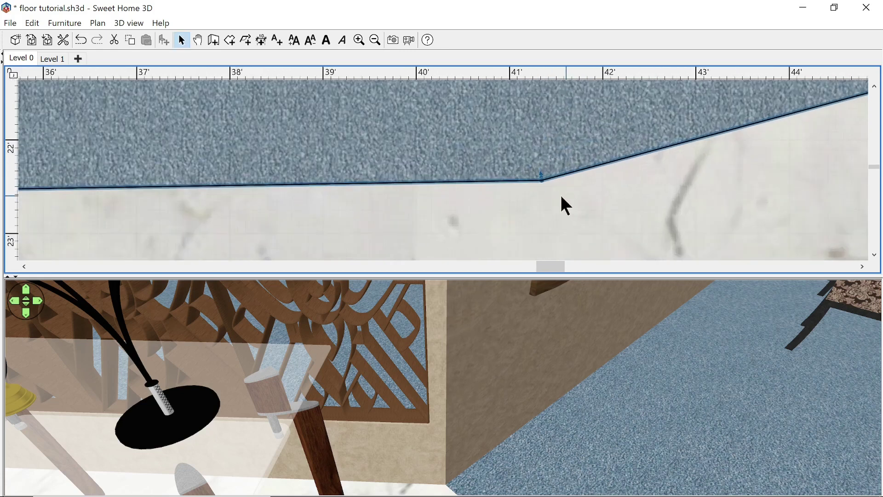
{"action": "scroll", "coordinate": [534, 182], "scroll_direction": "up", "scroll_amount": 1, "text": "ctrl"}
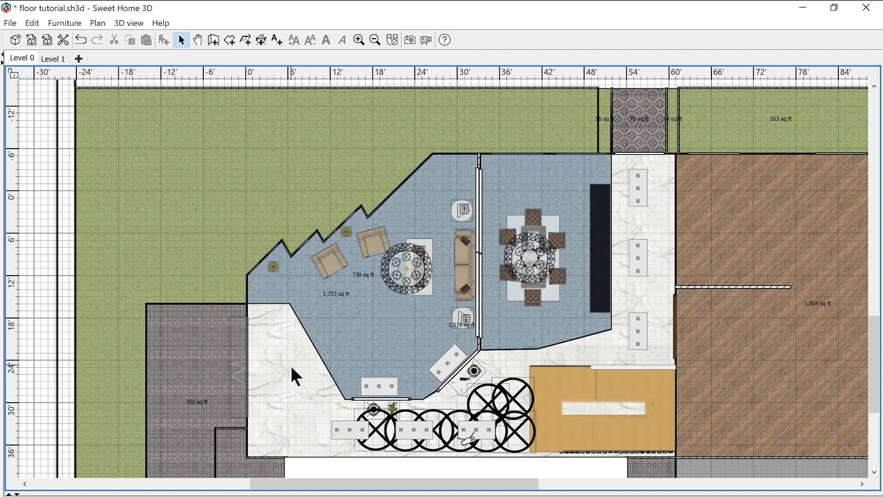
- Confirm the dining room's settings with Display ceiling left unchecked
{"action": "double_click", "coordinate": [354, 322]}
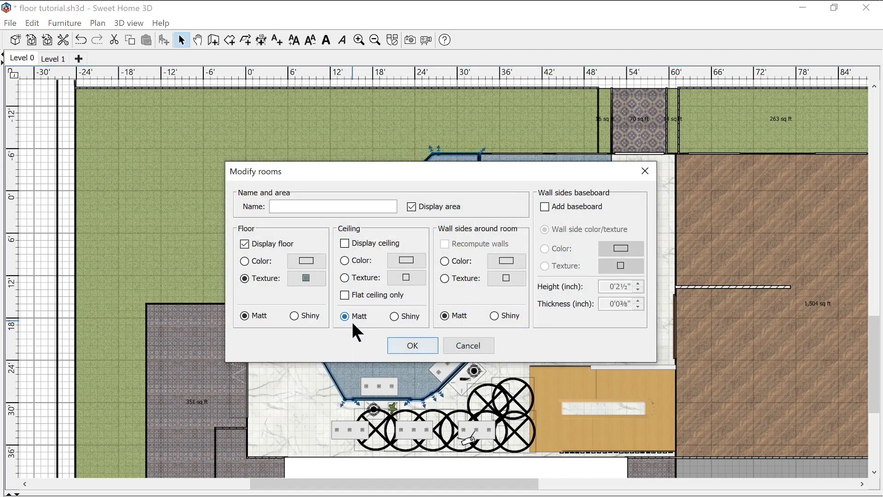
{"action": "left_click", "coordinate": [344, 243]}
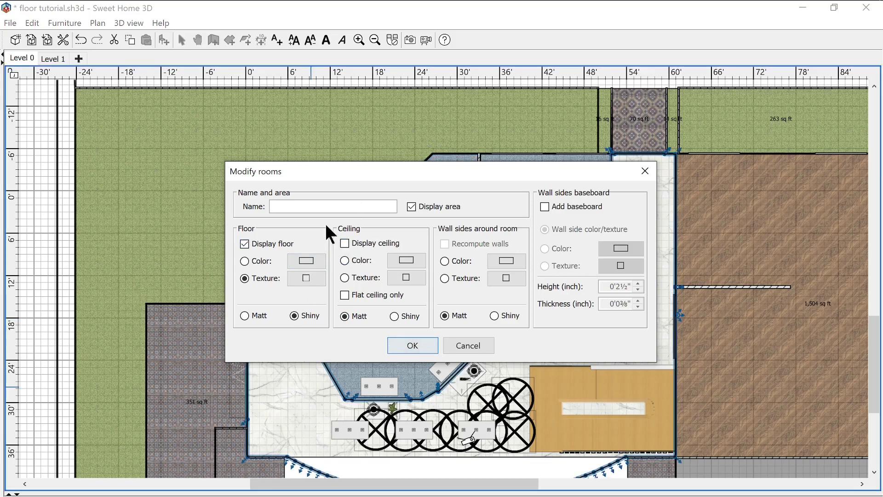
{"action": "left_click", "coordinate": [345, 243]}
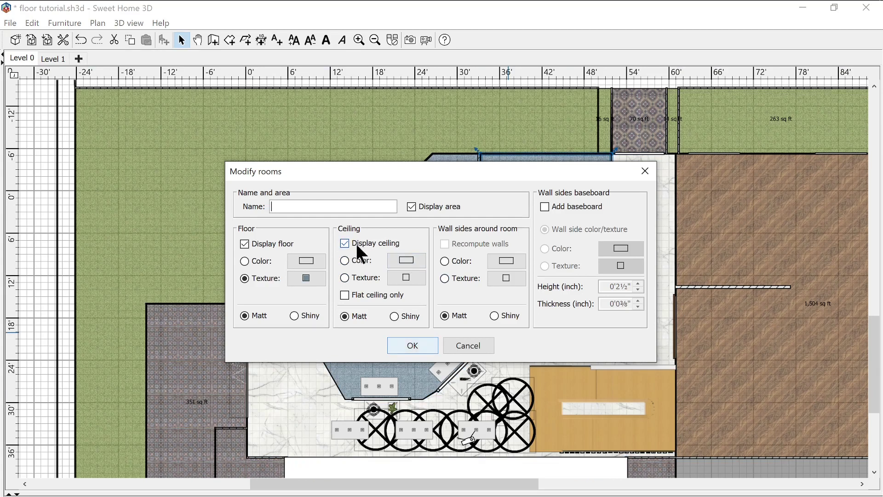
{"action": "left_click", "coordinate": [350, 244]}
{"action": "left_click", "coordinate": [412, 346]}
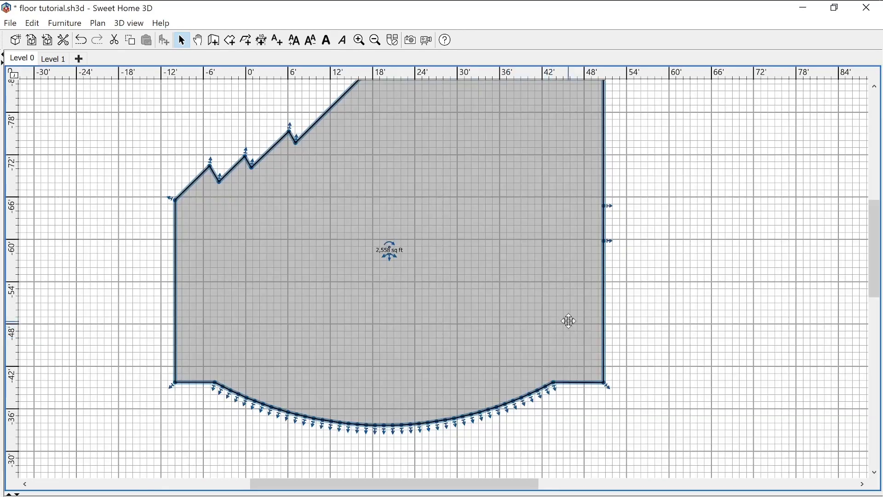
- Give the grey room a plain light grey #DBDBDB floor colour
{"action": "scroll", "coordinate": [570, 318], "scroll_direction": "down", "scroll_amount": 4}
{"action": "scroll", "coordinate": [552, 313], "scroll_direction": "down", "scroll_amount": 1, "text": "ctrl"}
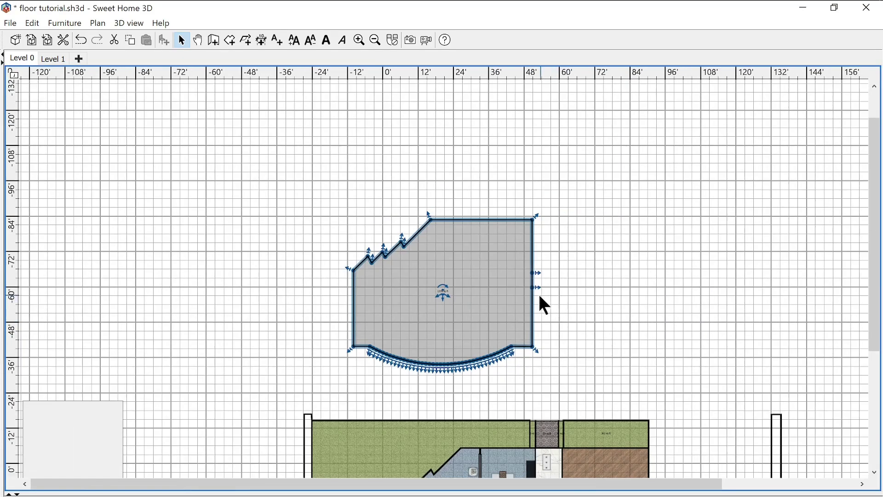
{"action": "scroll", "coordinate": [529, 305], "scroll_direction": "down", "scroll_amount": 5}
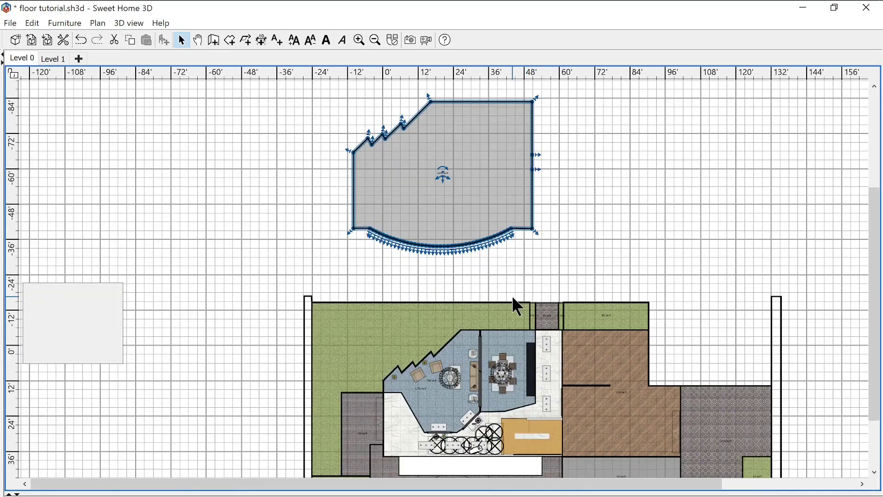
{"action": "double_click", "coordinate": [432, 223]}
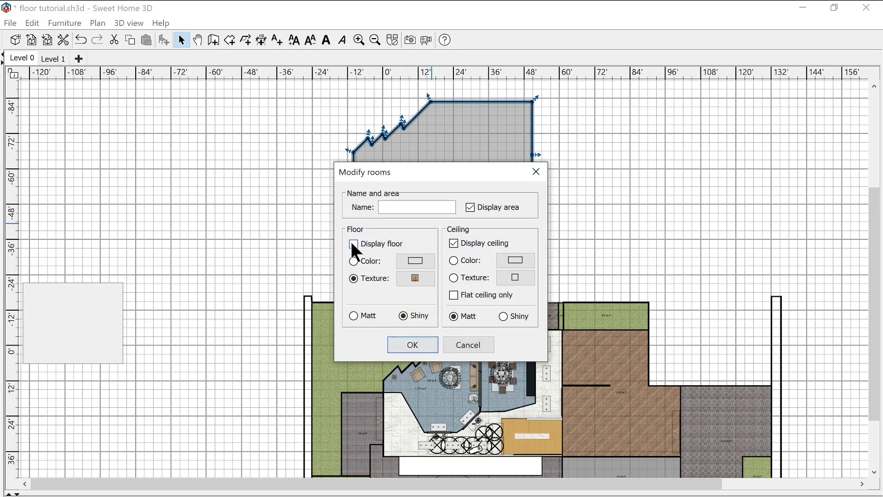
{"action": "left_click", "coordinate": [416, 261]}
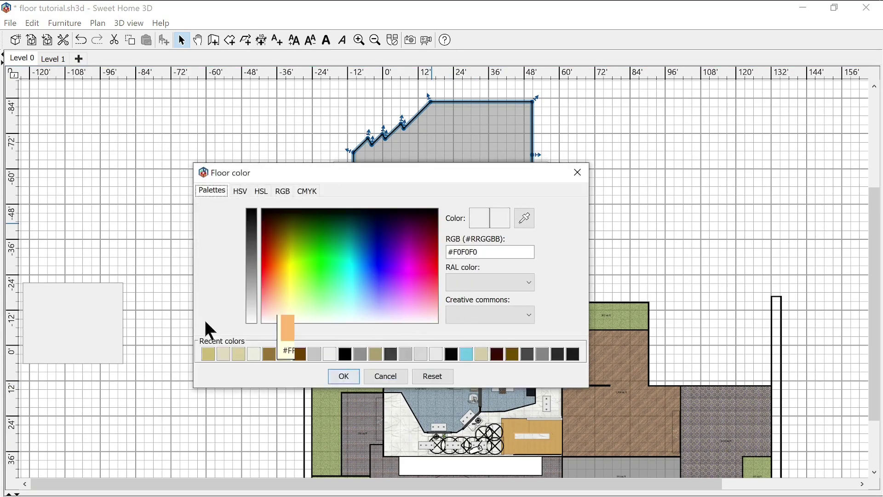
{"action": "left_click", "coordinate": [255, 306]}
{"action": "key", "text": "Return"}
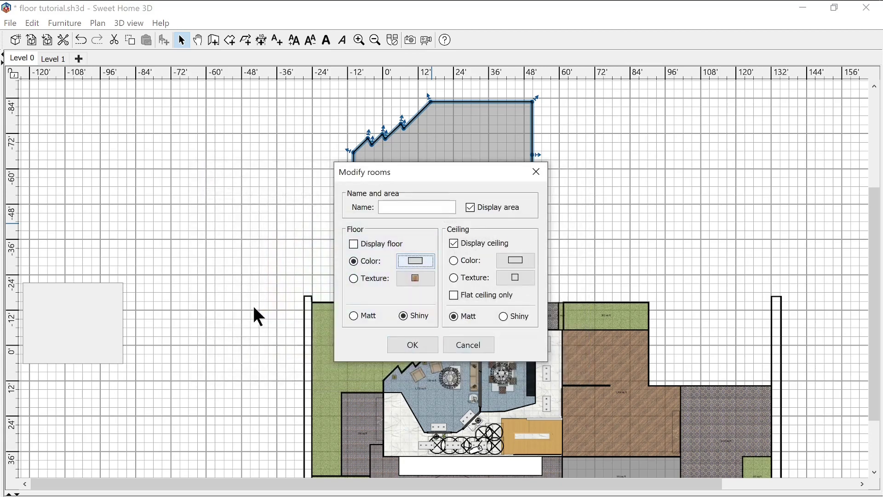
{"action": "left_click", "coordinate": [397, 340]}
- Hide the grey room's ceiling and move the room over the living and dining area
{"action": "double_click", "coordinate": [408, 202]}
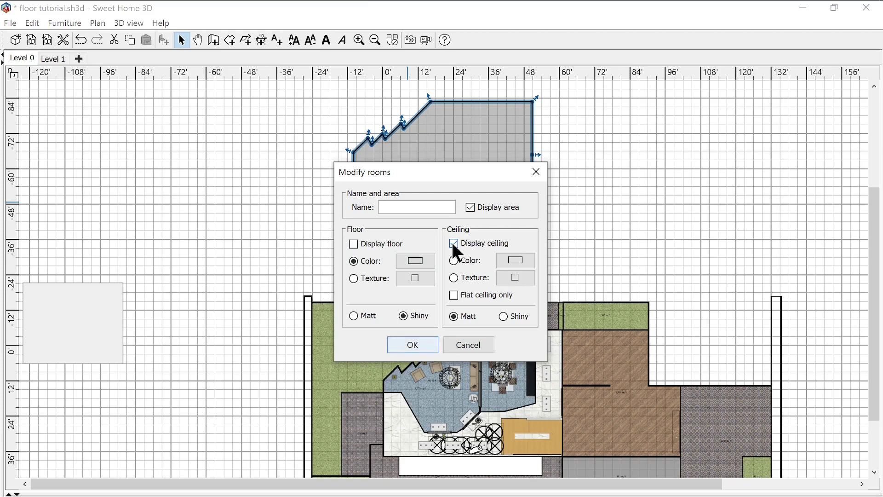
{"action": "left_click", "coordinate": [408, 344]}
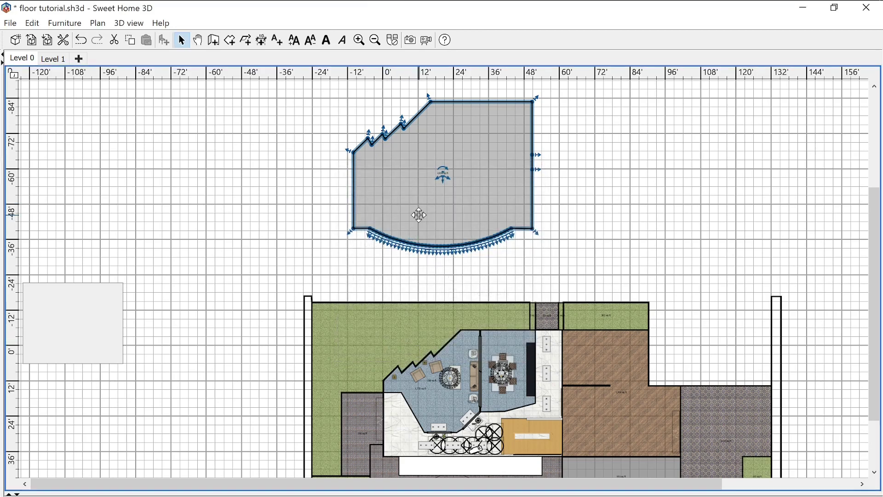
{"action": "left_click_drag", "start_coordinate": [418, 213], "coordinate": [453, 368]}
{"action": "scroll", "coordinate": [431, 307], "scroll_direction": "down", "scroll_amount": 3}
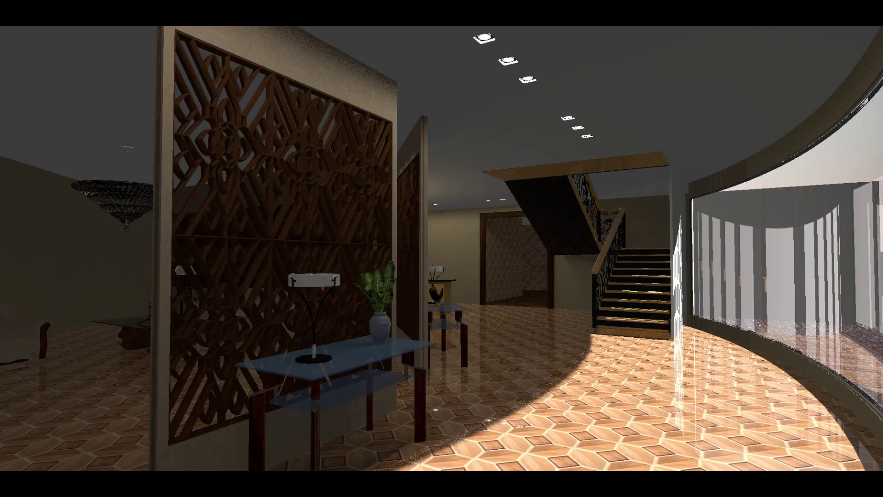